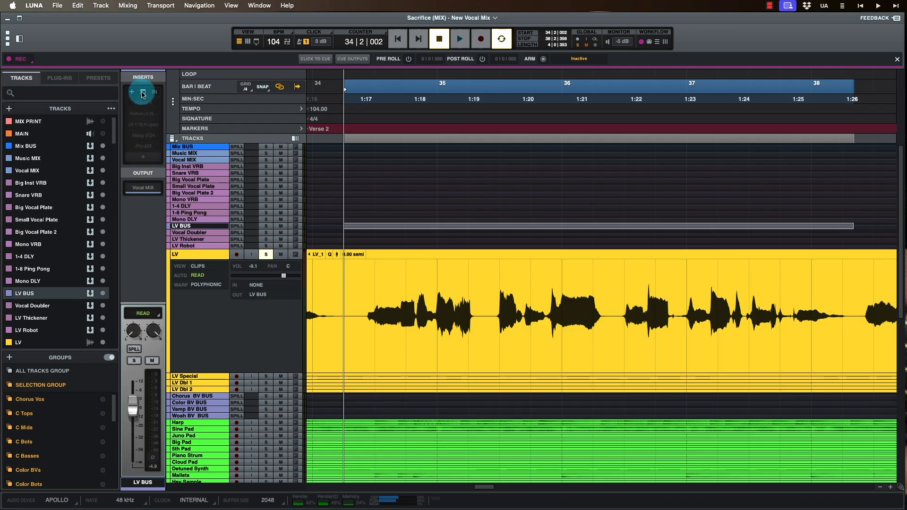
Step: Open the de-essing Pro-MB on the first LV BUS insert and set its 2–8 kHz band's side chain to Free
left_click(143, 93)
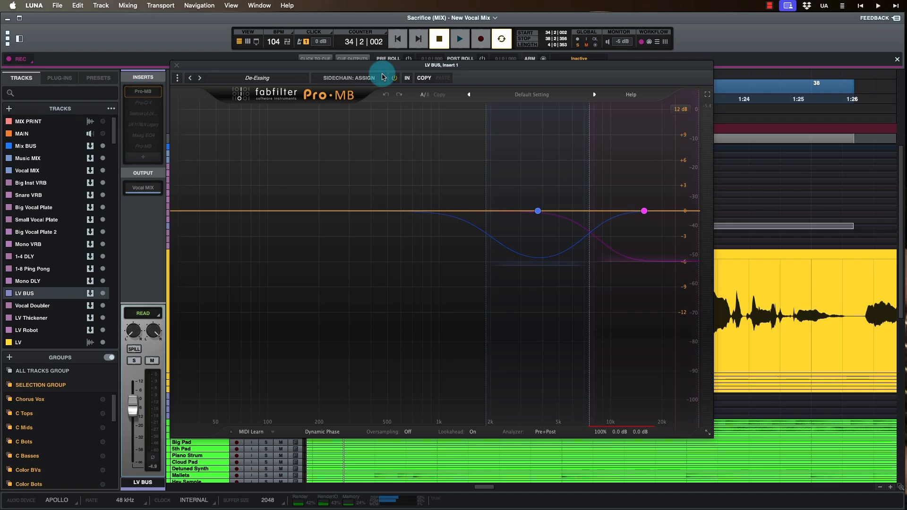
left_click_drag(352, 69, 466, 72)
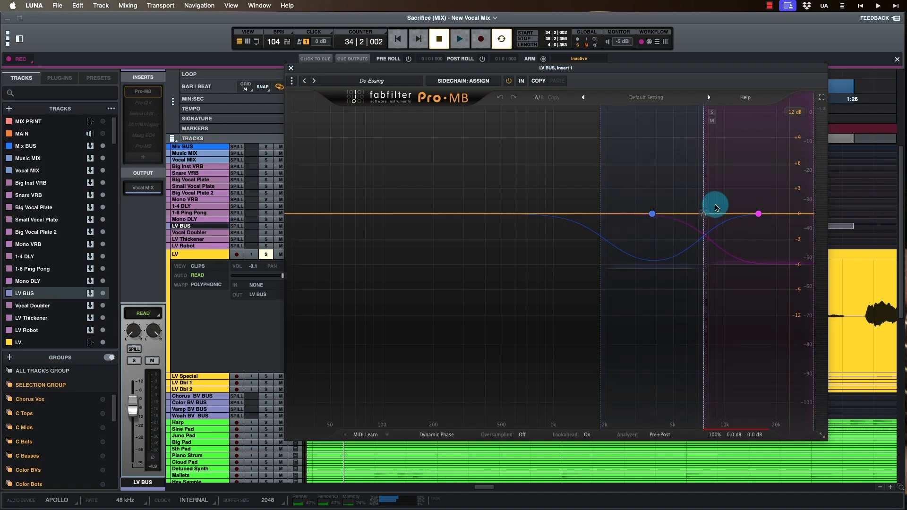
left_click(645, 183)
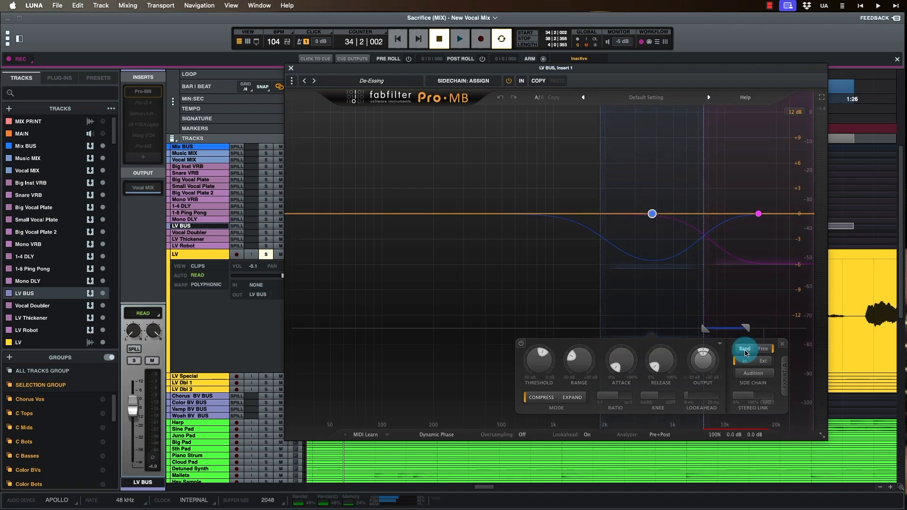
left_click(767, 352)
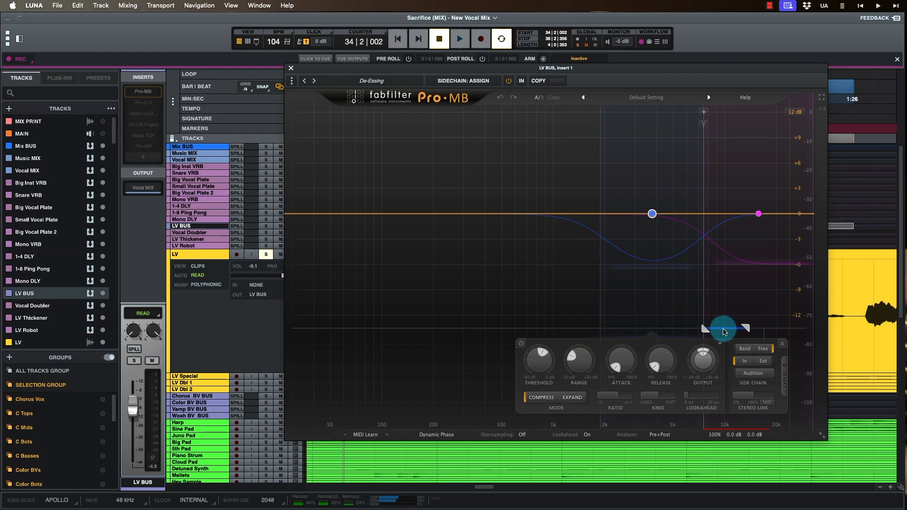
Step: Try shifting the side-chain frequency range of the 2–8 kHz band higher, and undo the shift
mouse_move(728, 331)
left_mouse_down()
mouse_move(739, 331)
mouse_move(695, 332)
mouse_move(717, 332)
left_mouse_up()
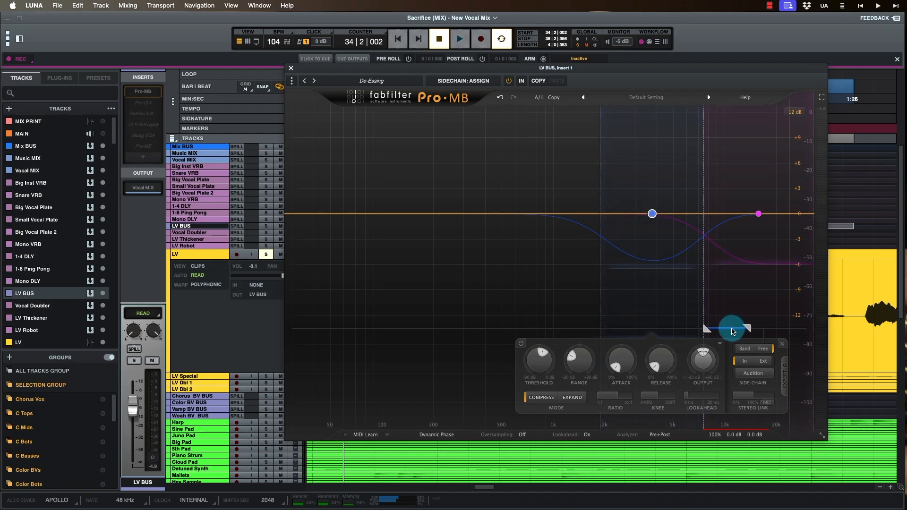
left_click_drag(732, 332, 774, 328)
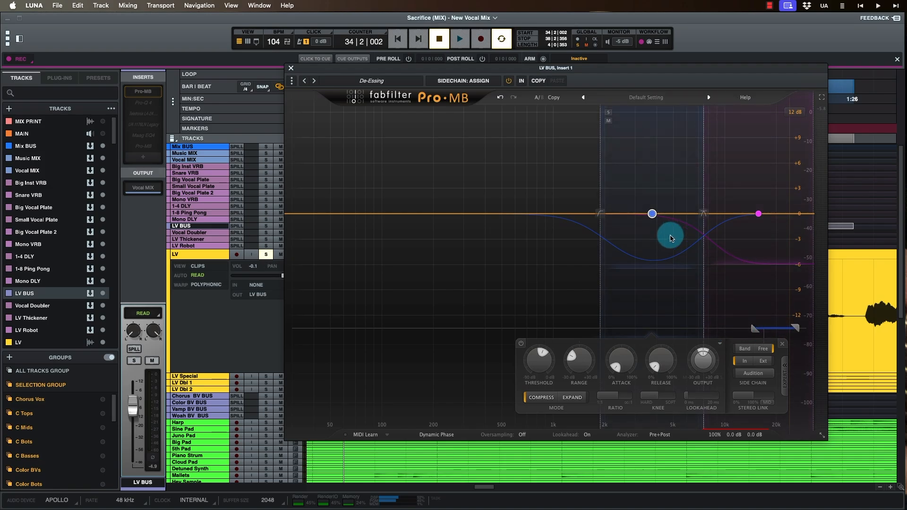
left_click(501, 97)
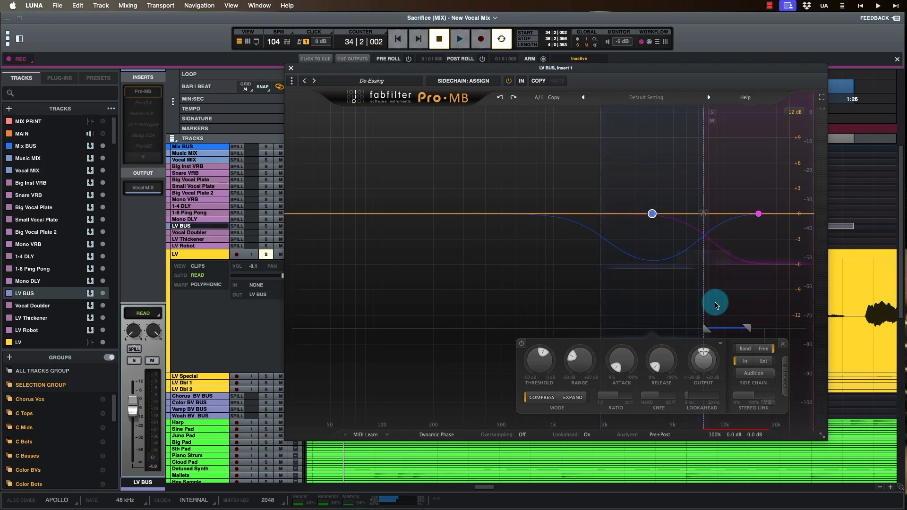
left_click_drag(749, 327, 776, 331)
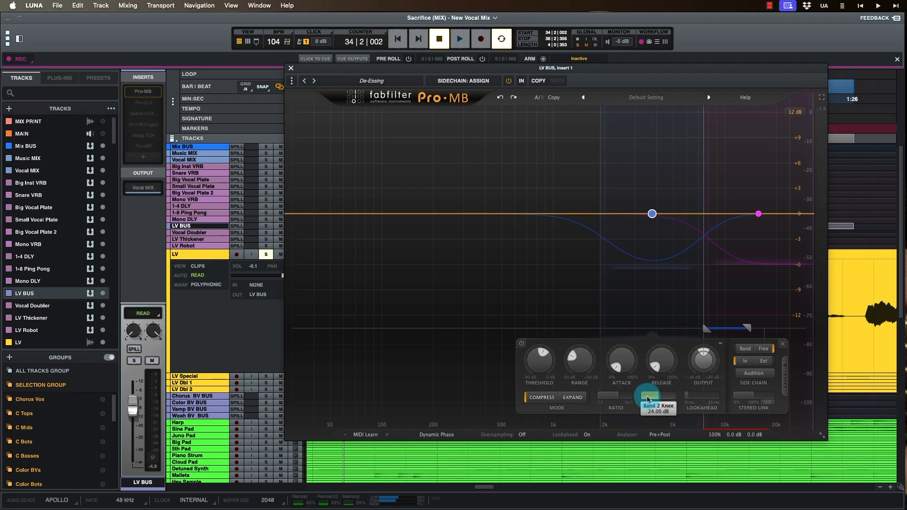
Step: Enable the de-essing Pro-MB on LV BUS and audition the looped lead vocal through it several times
mouse_move(649, 399)
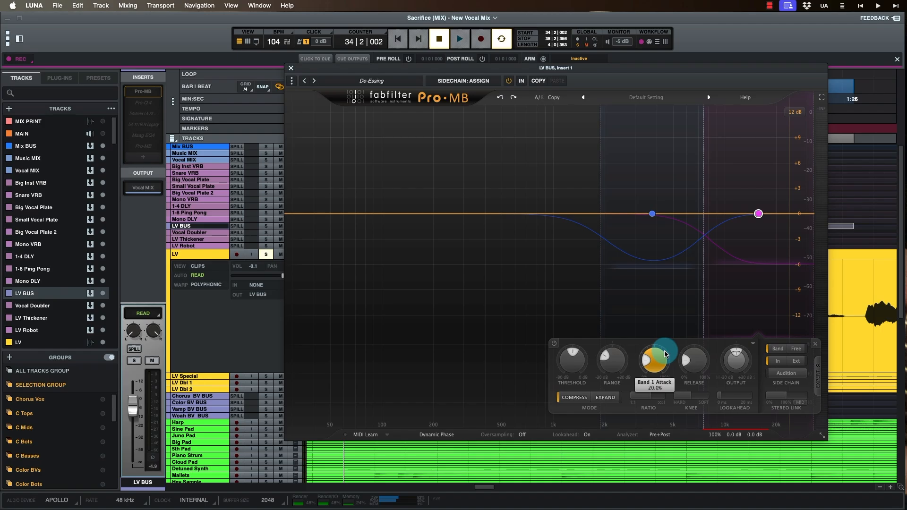
mouse_move(665, 354)
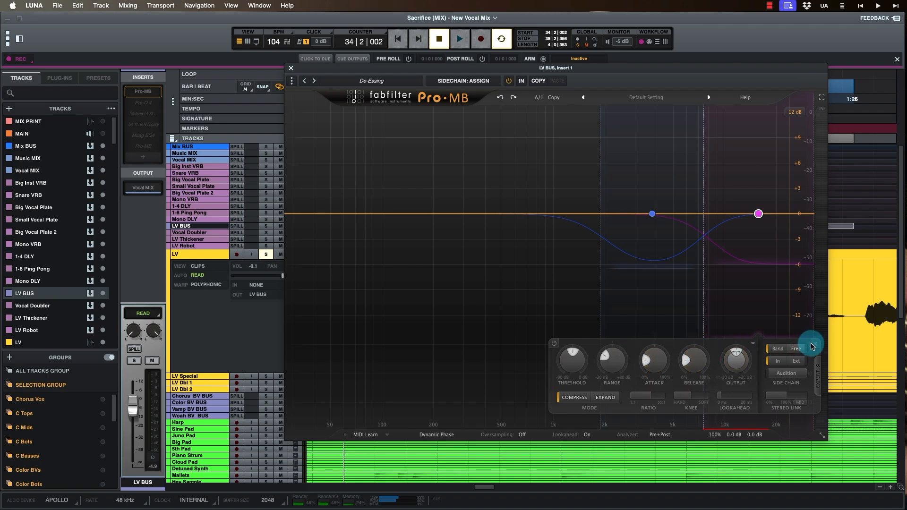
left_click(523, 83)
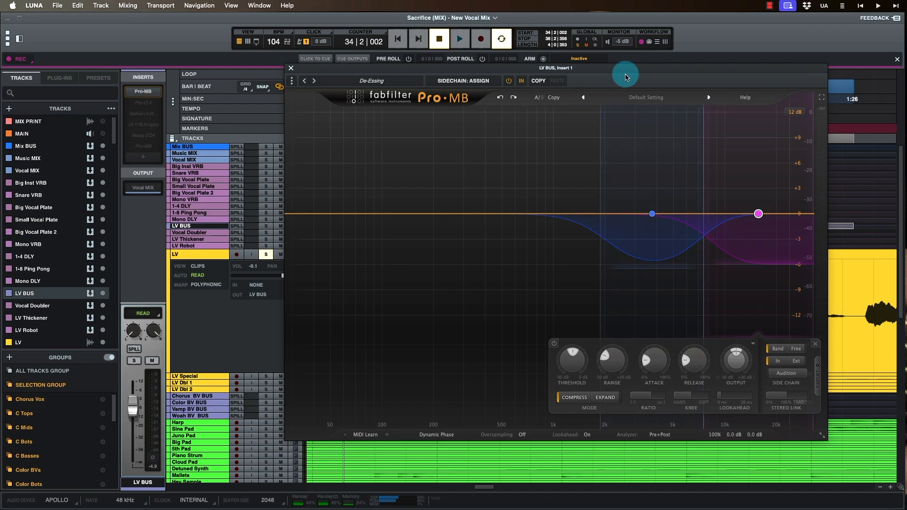
key("space")
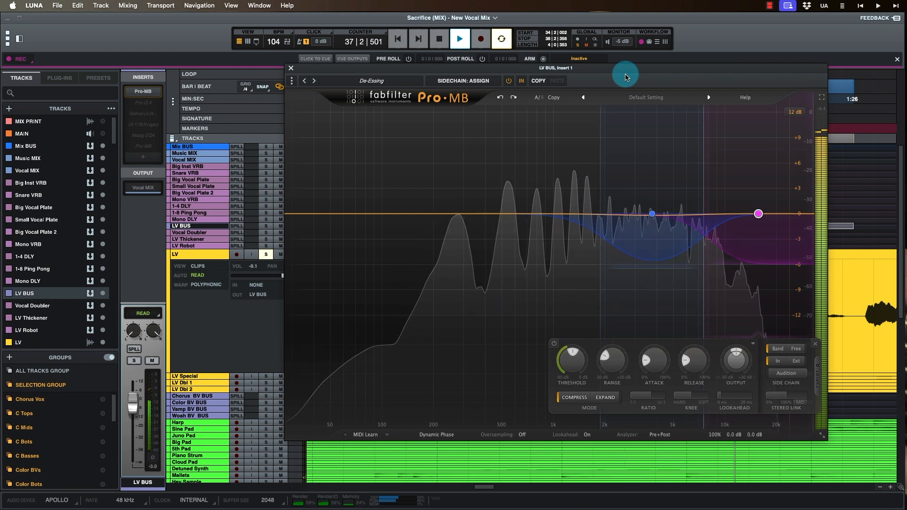
key("space")
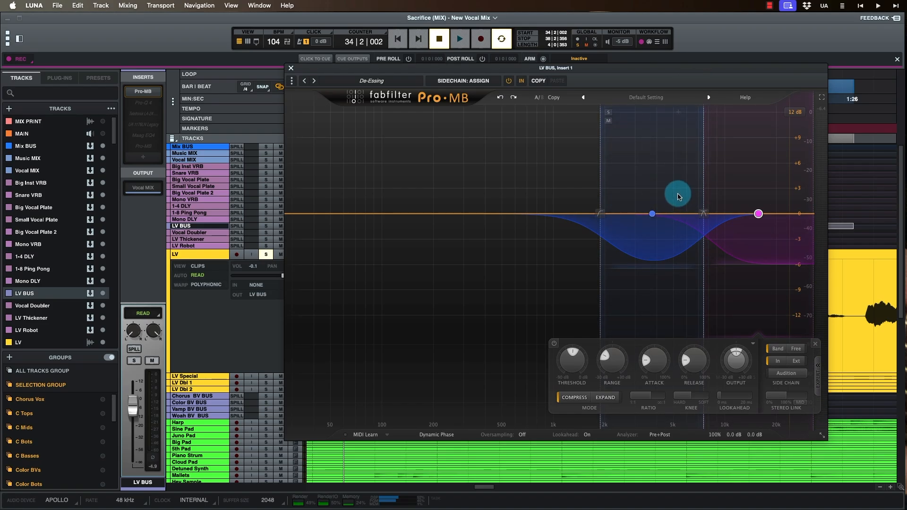
key("space")
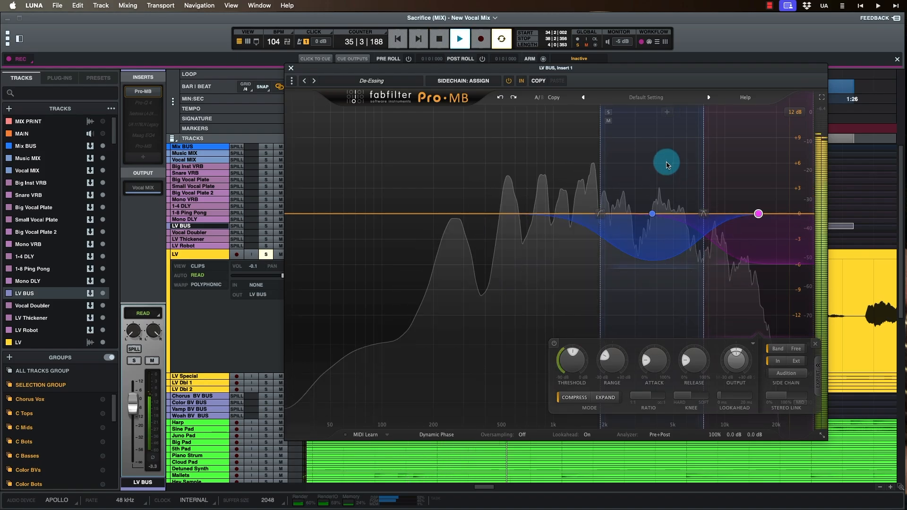
key("space")
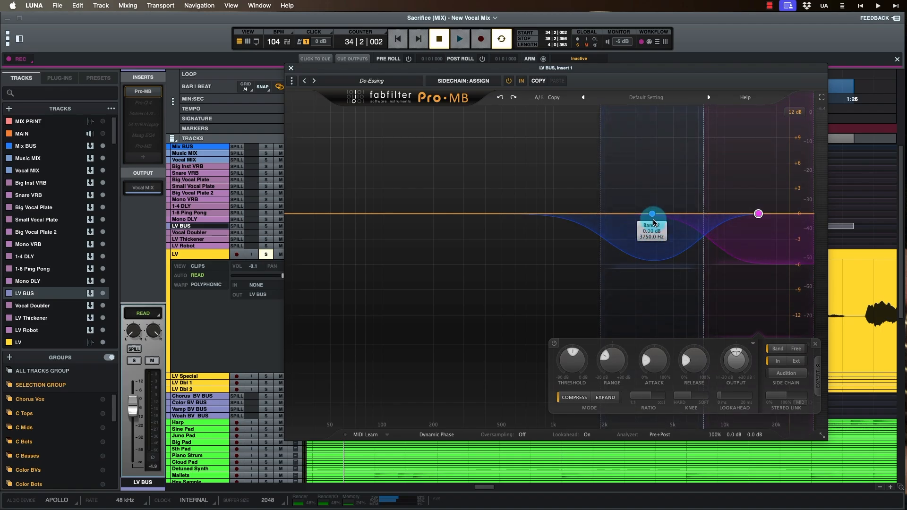
key("space")
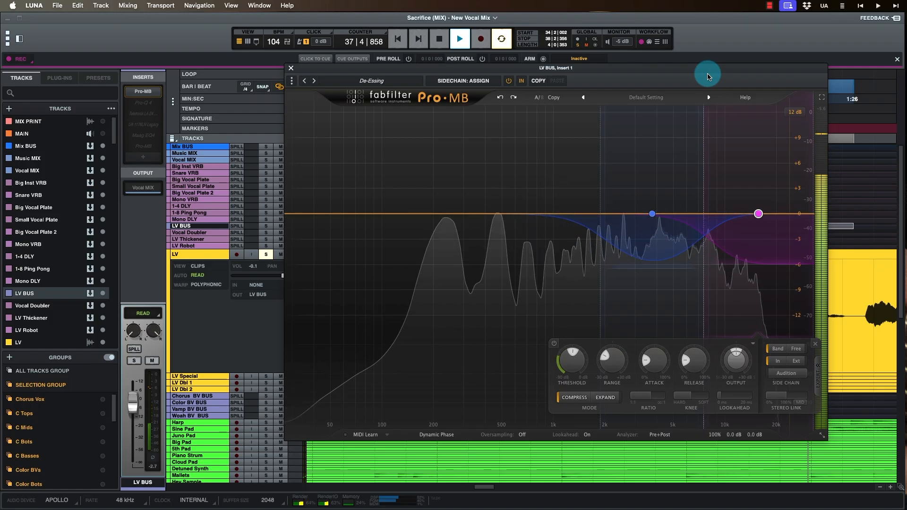
key("space")
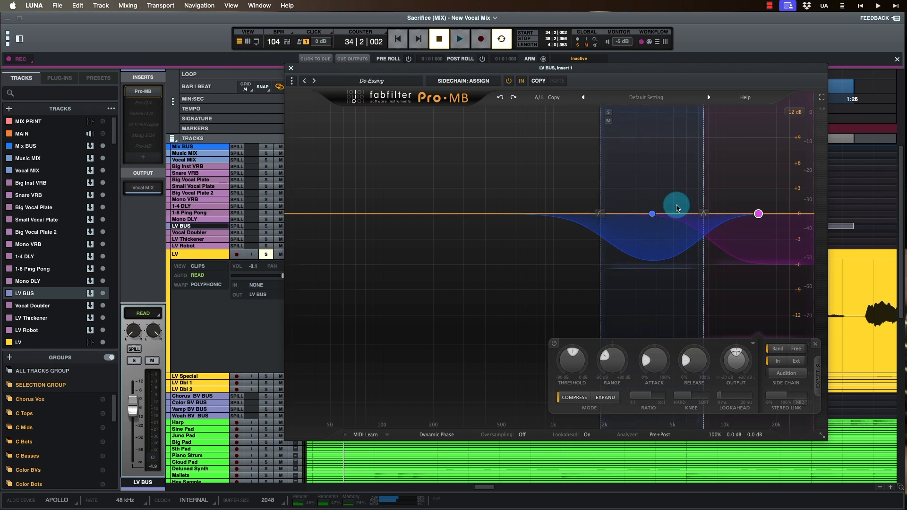
Step: Review the knee and threshold settings of Pro-MB band 2
left_click(668, 194)
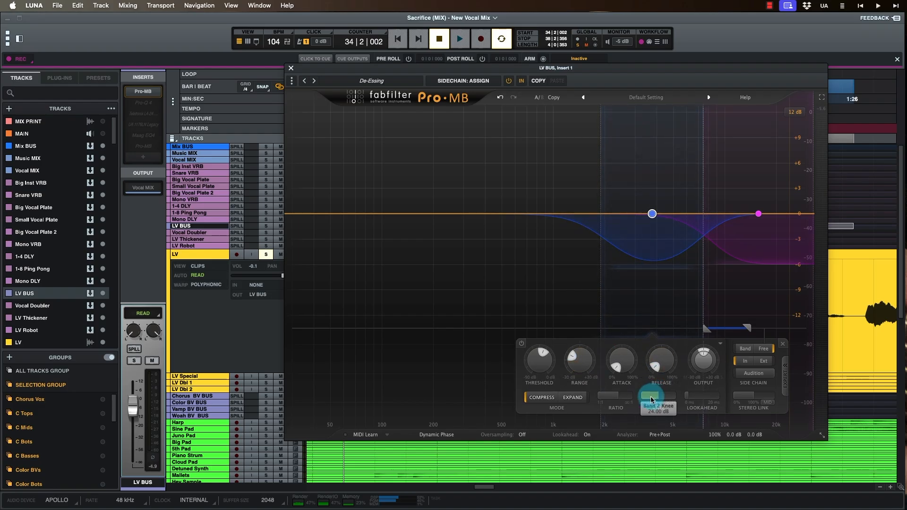
mouse_move(647, 398)
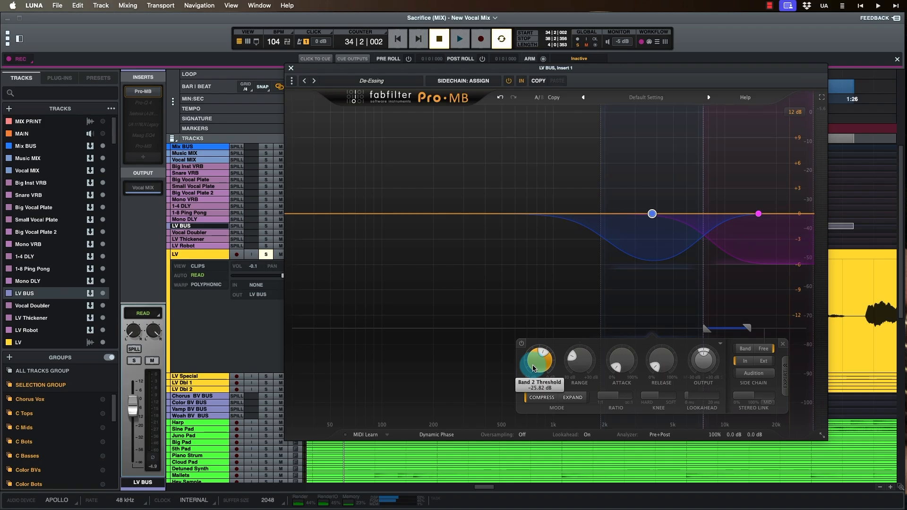
mouse_move(534, 368)
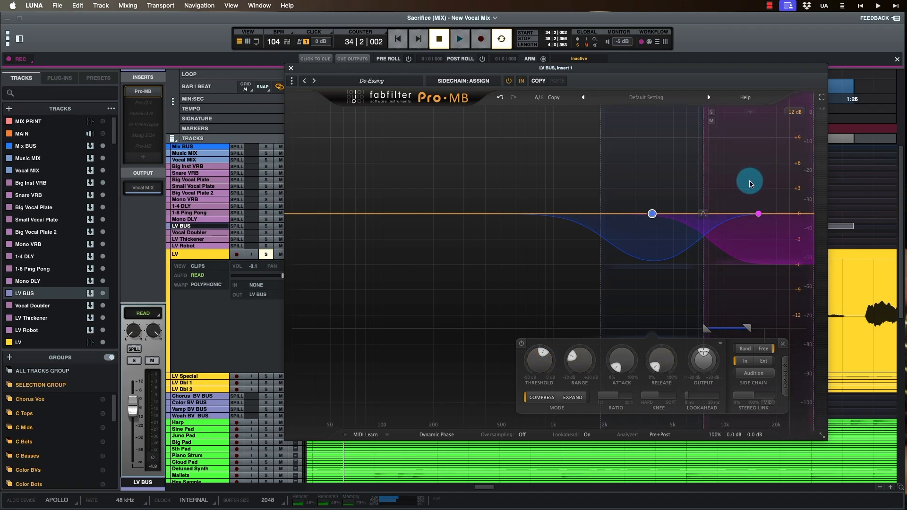
Step: Enable all the insert plug-ins on LV BUS and play the looped vocal through the full chain
mouse_move(158, 106)
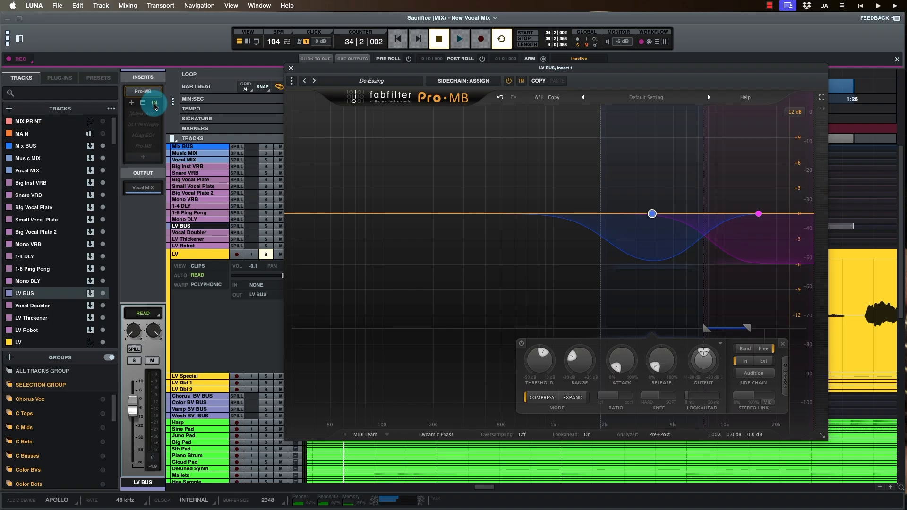
right_click(146, 107)
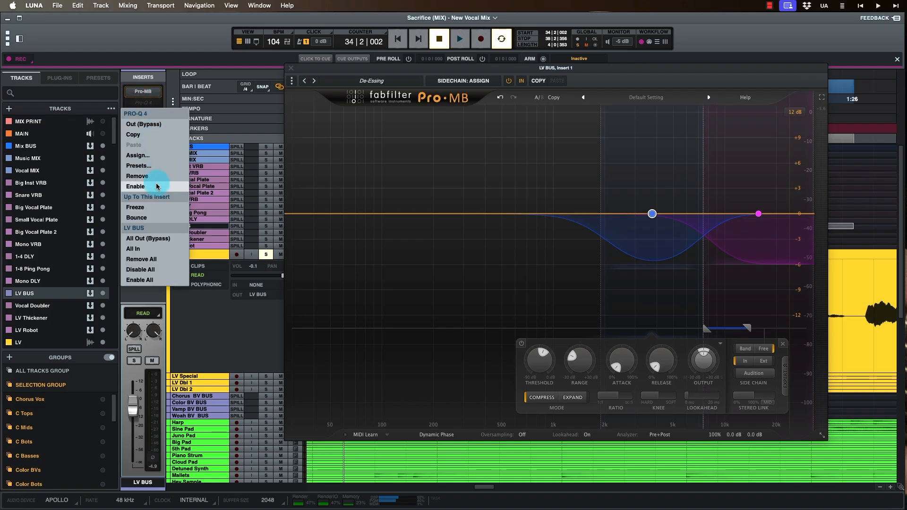
left_click(157, 281)
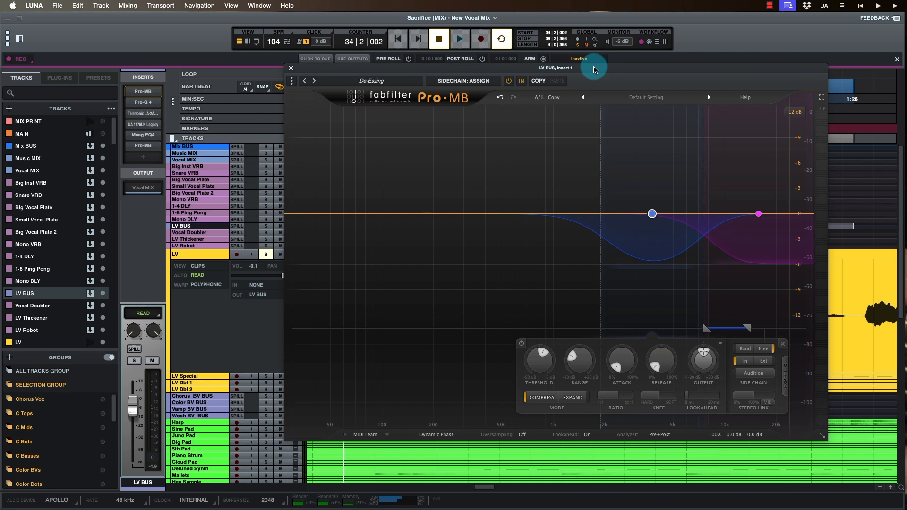
key("space")
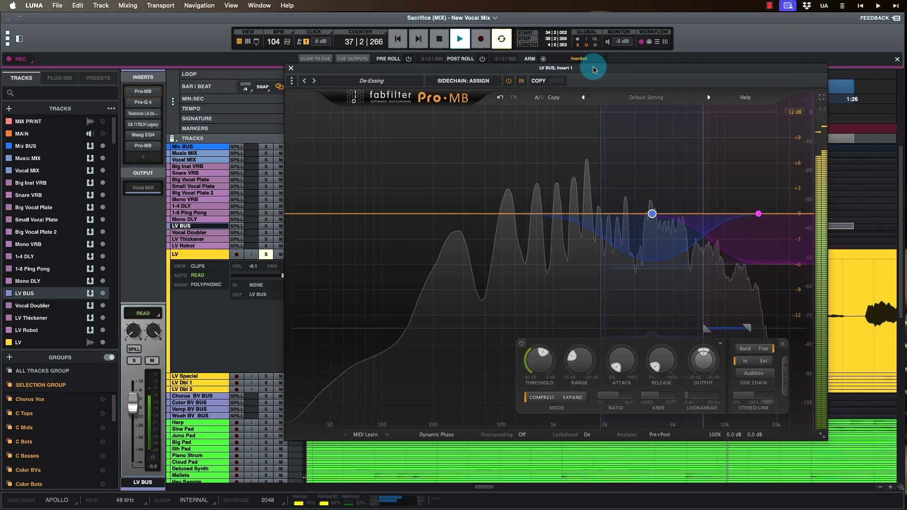
key("space")
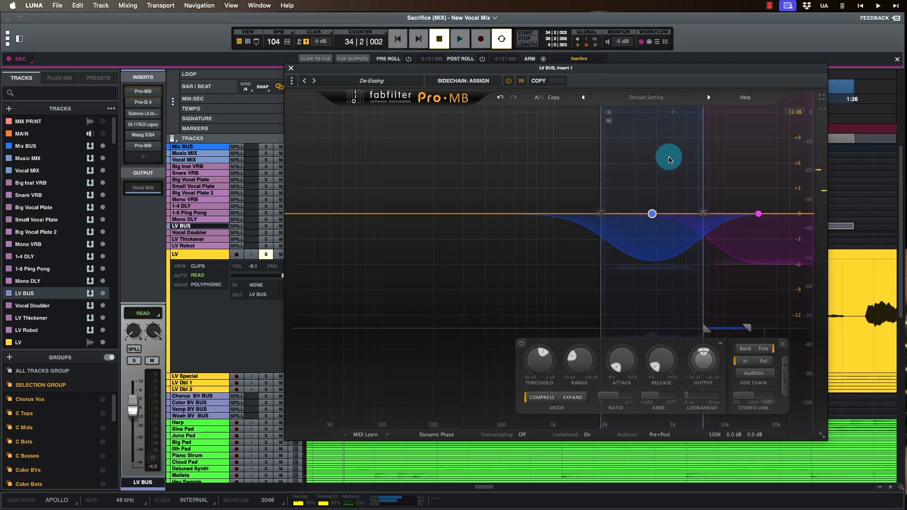
Step: Examine the Pro-Q 4, Maag EQ4 and last Pro-MB inserts on LV BUS, closing each plug-in window
mouse_move(142, 95)
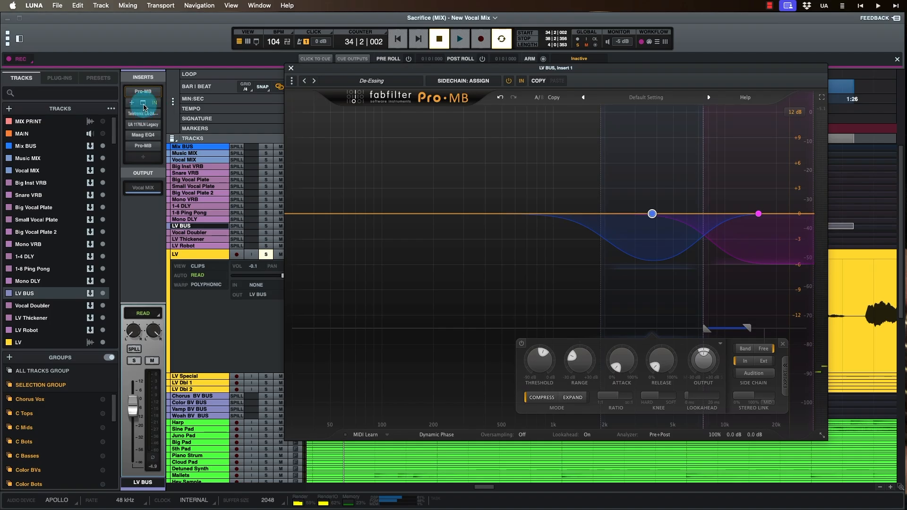
left_click(143, 104)
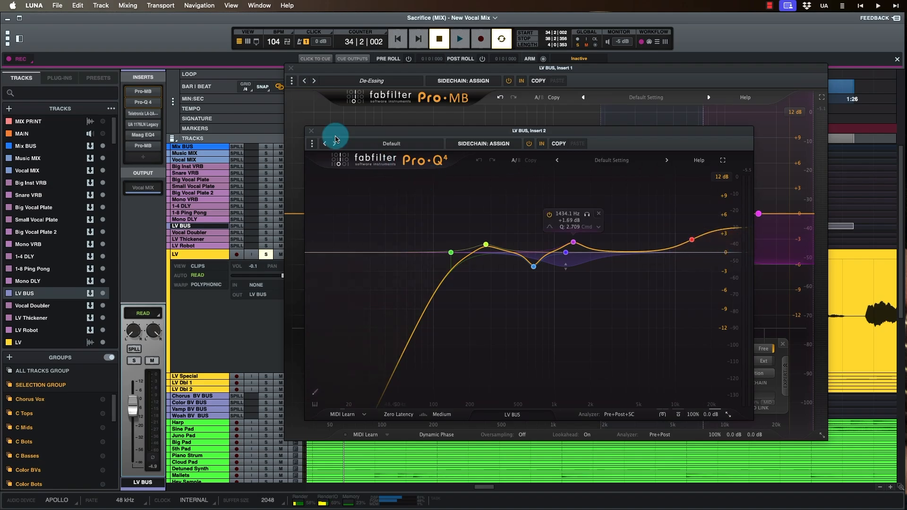
left_click(143, 136)
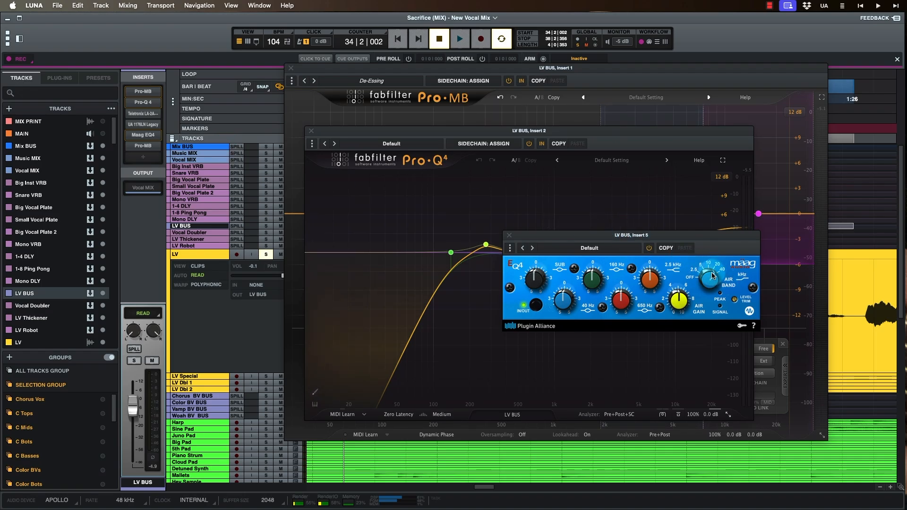
mouse_move(218, 132)
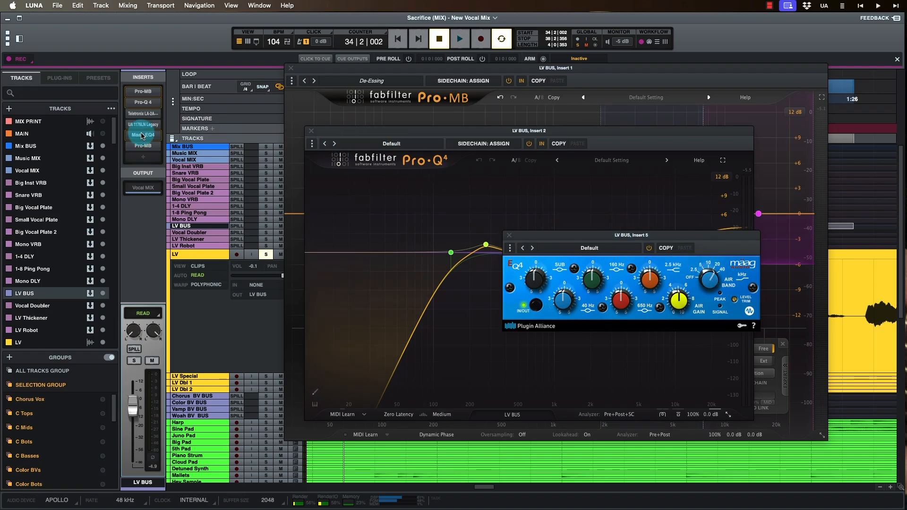
left_click(143, 150)
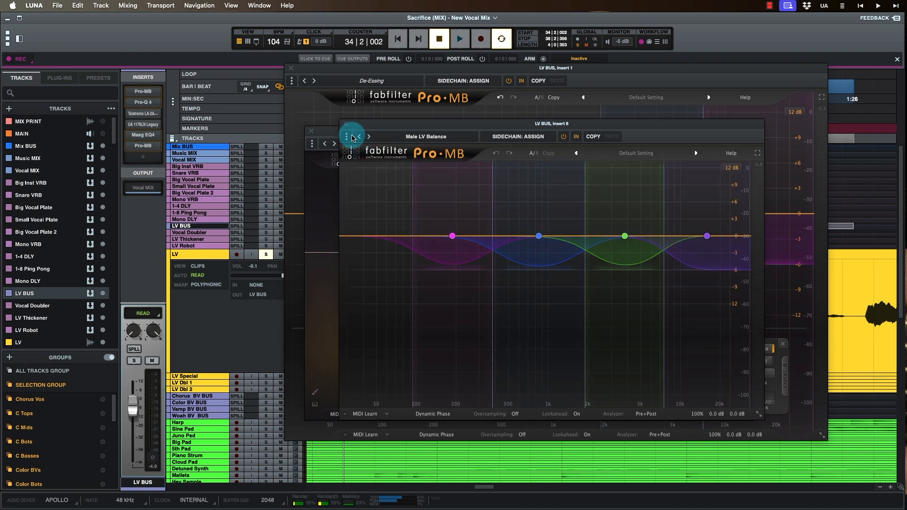
left_click(346, 125)
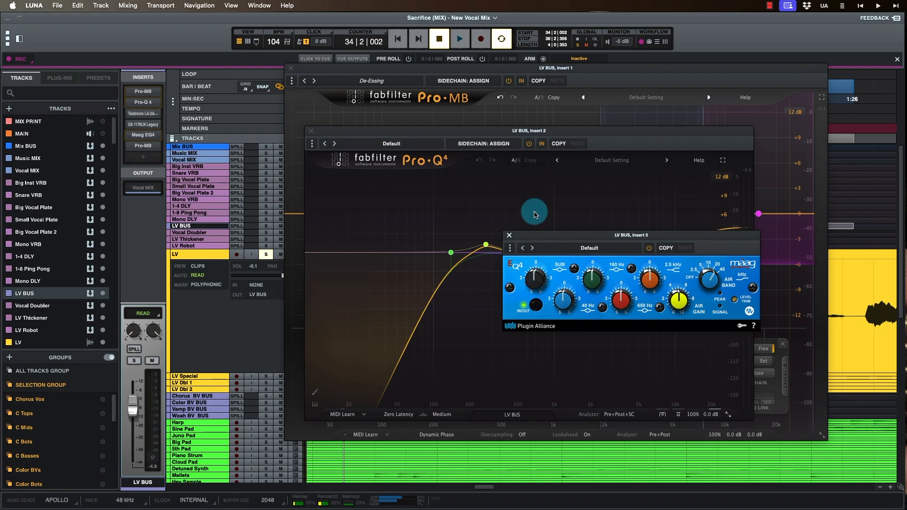
left_click(509, 237)
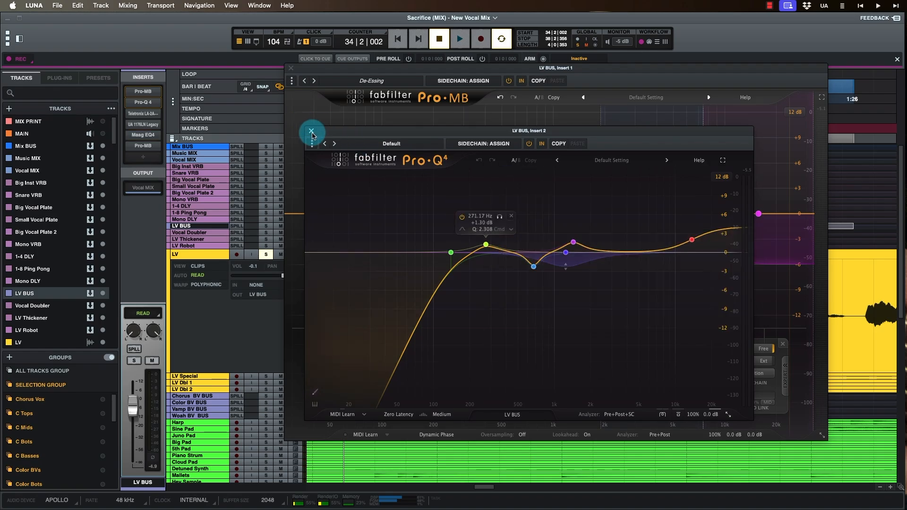
left_click(311, 132)
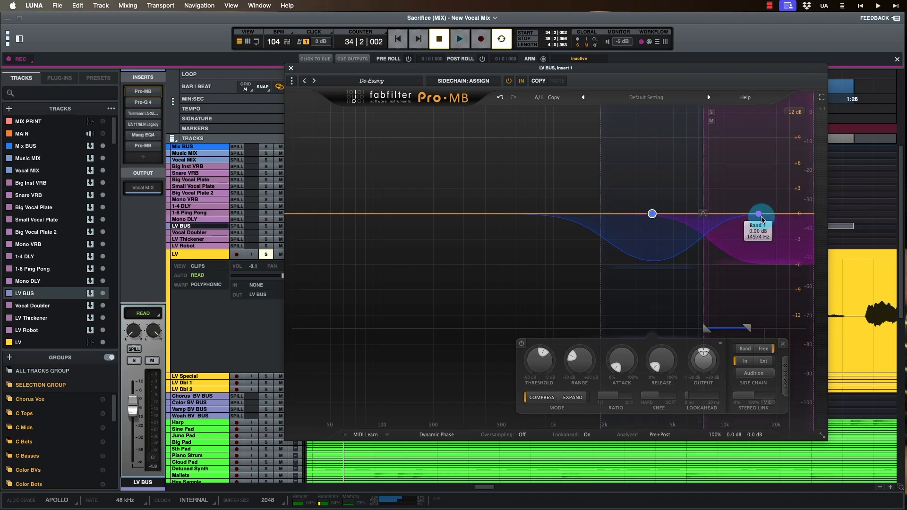
Step: Open the Male LV Balance Pro-MB on the last LV BUS insert and close the de-essing Pro-MB window
mouse_move(149, 149)
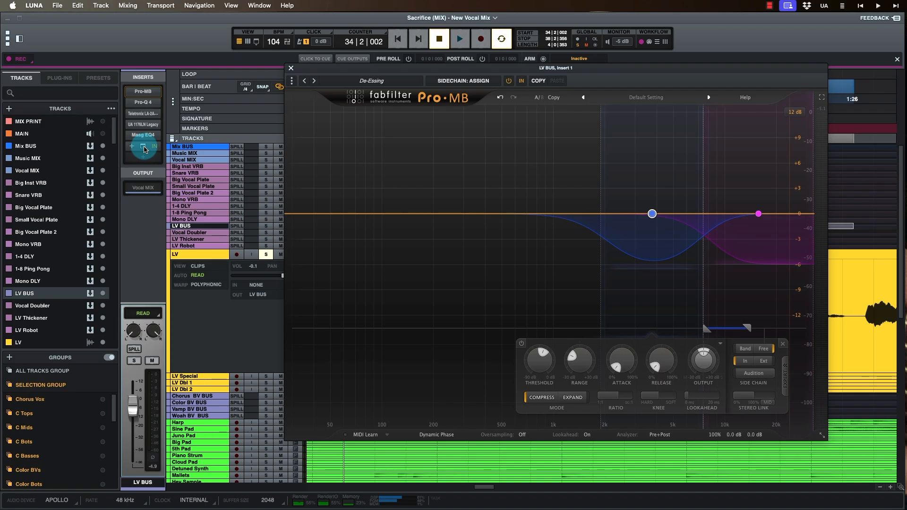
left_click(143, 149)
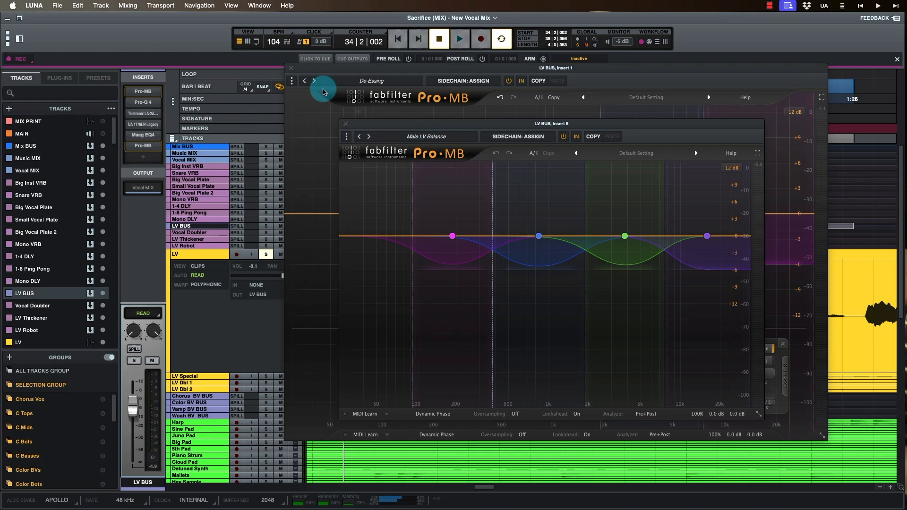
left_click(294, 69)
left_click(292, 67)
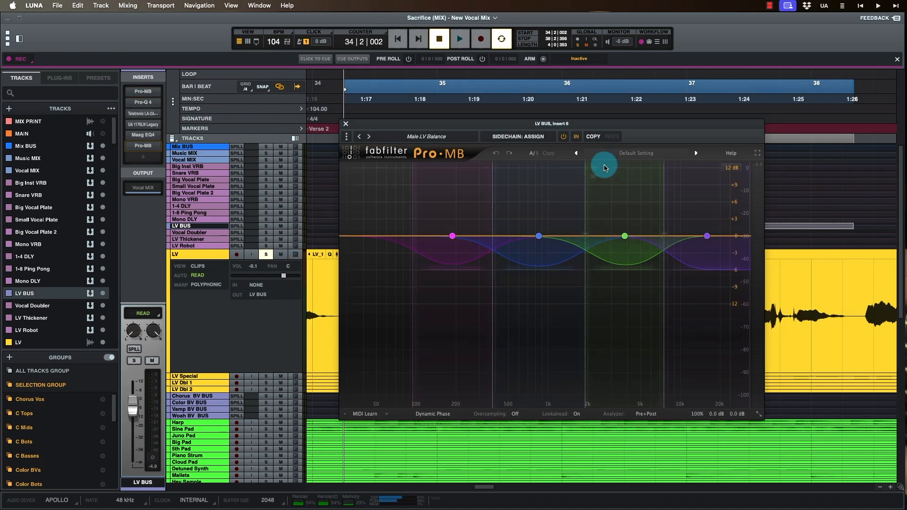
Step: Audition the looped vocal with the Male LV Balance Pro-MB window enlarged to Large, and close the plug-in window
left_click(759, 414)
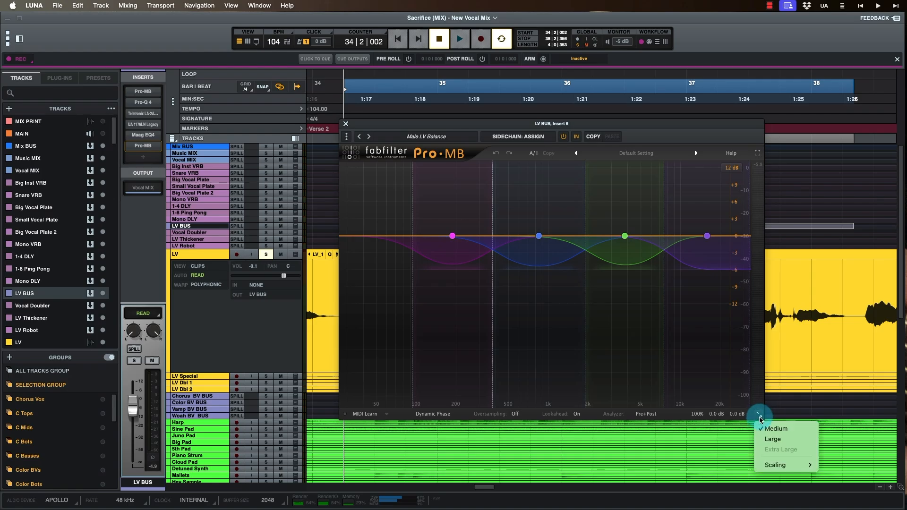
left_click(773, 439)
left_click_drag(629, 123, 596, 88)
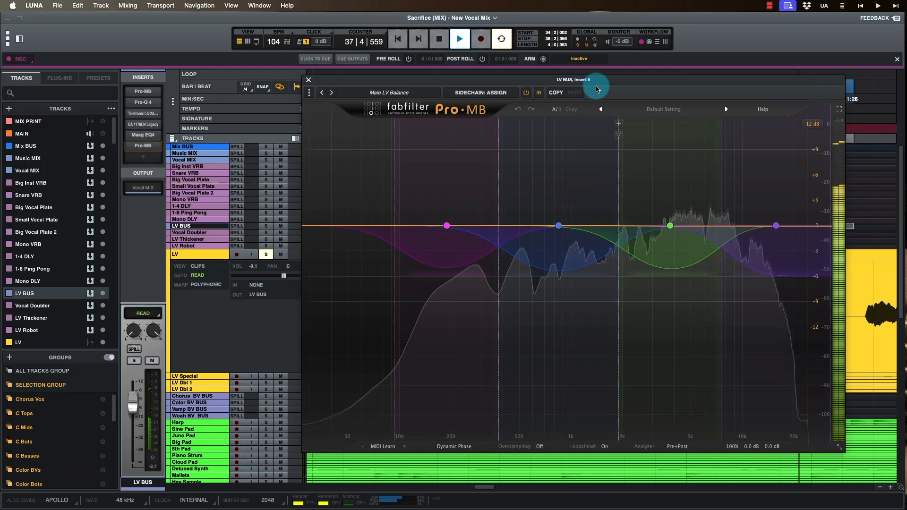
key("space")
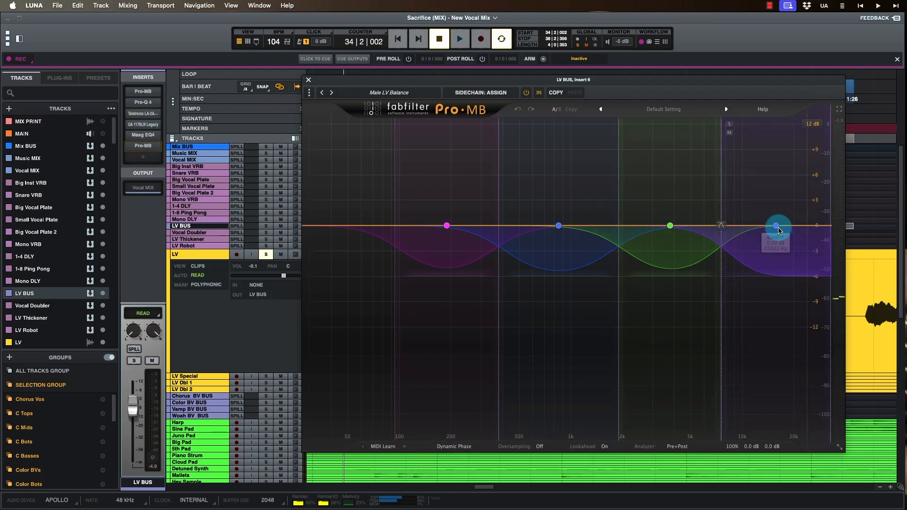
left_click(309, 82)
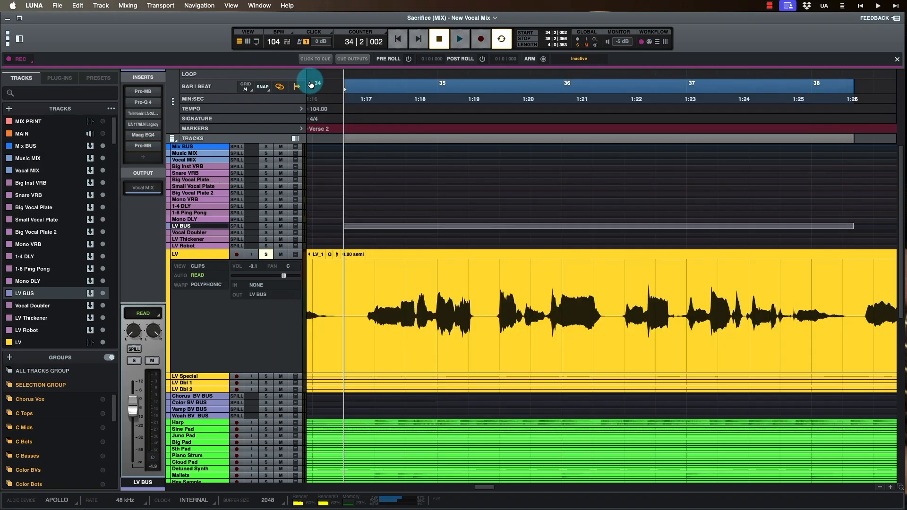